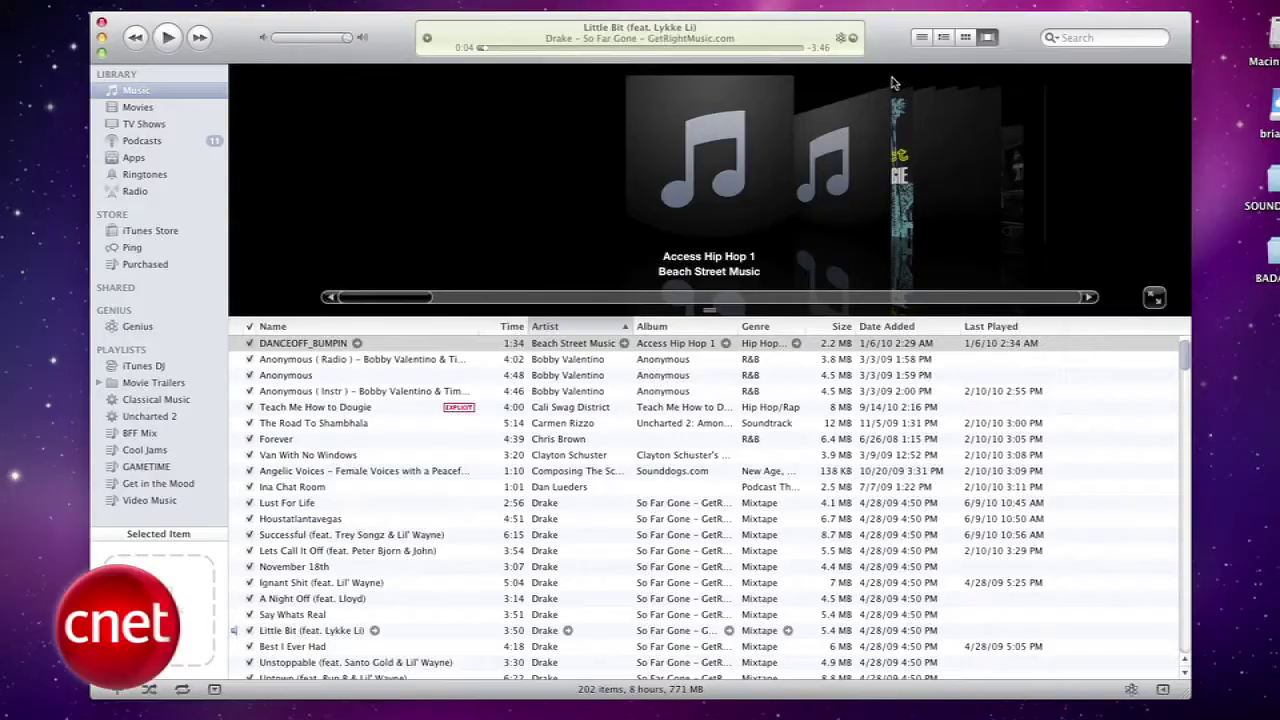
Step: Add a Kind column to the song list and open Teach Me How to Dougie's playback options
{"action": "right_click", "coordinate": [776, 327]}
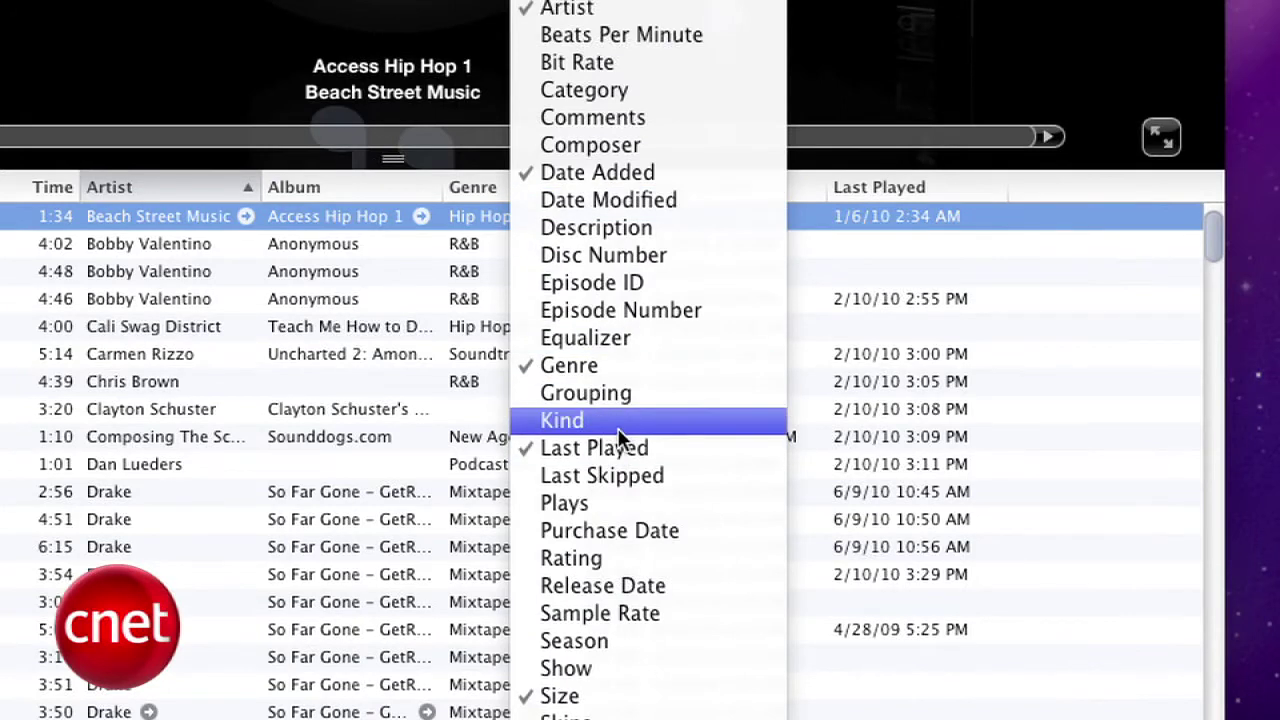
{"action": "left_click", "coordinate": [620, 425]}
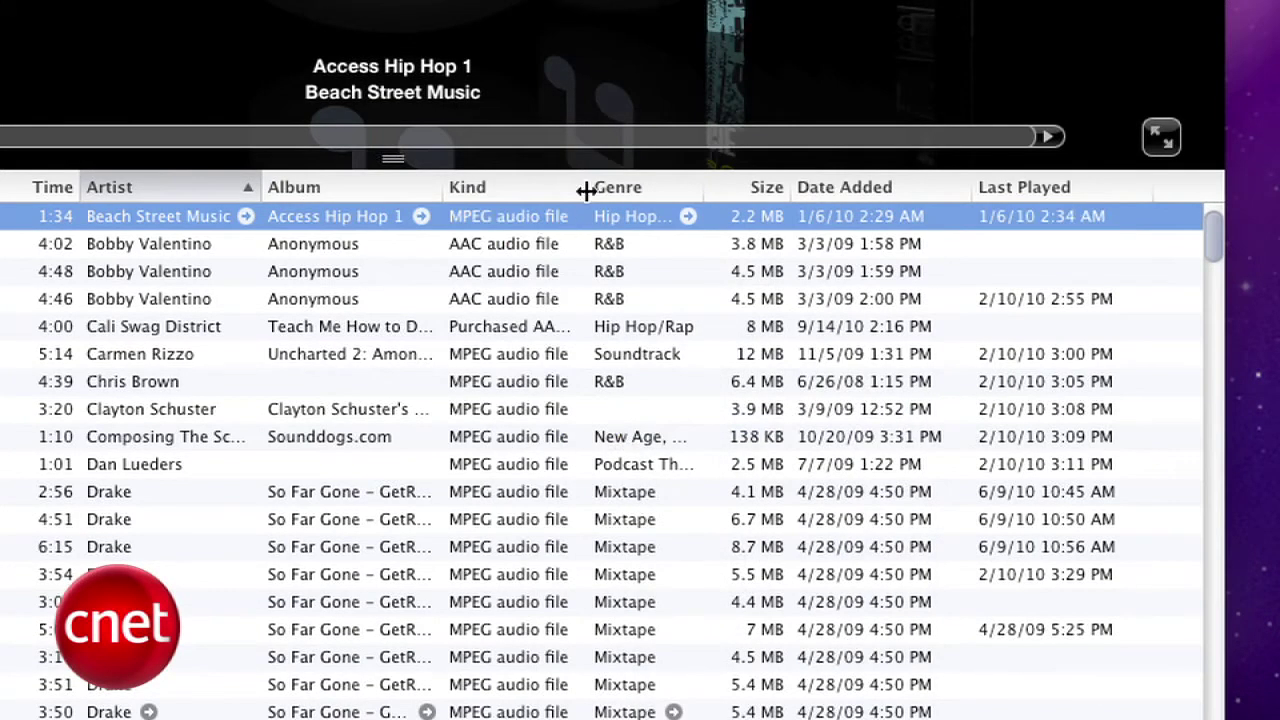
{"action": "left_click", "coordinate": [20, 326]}
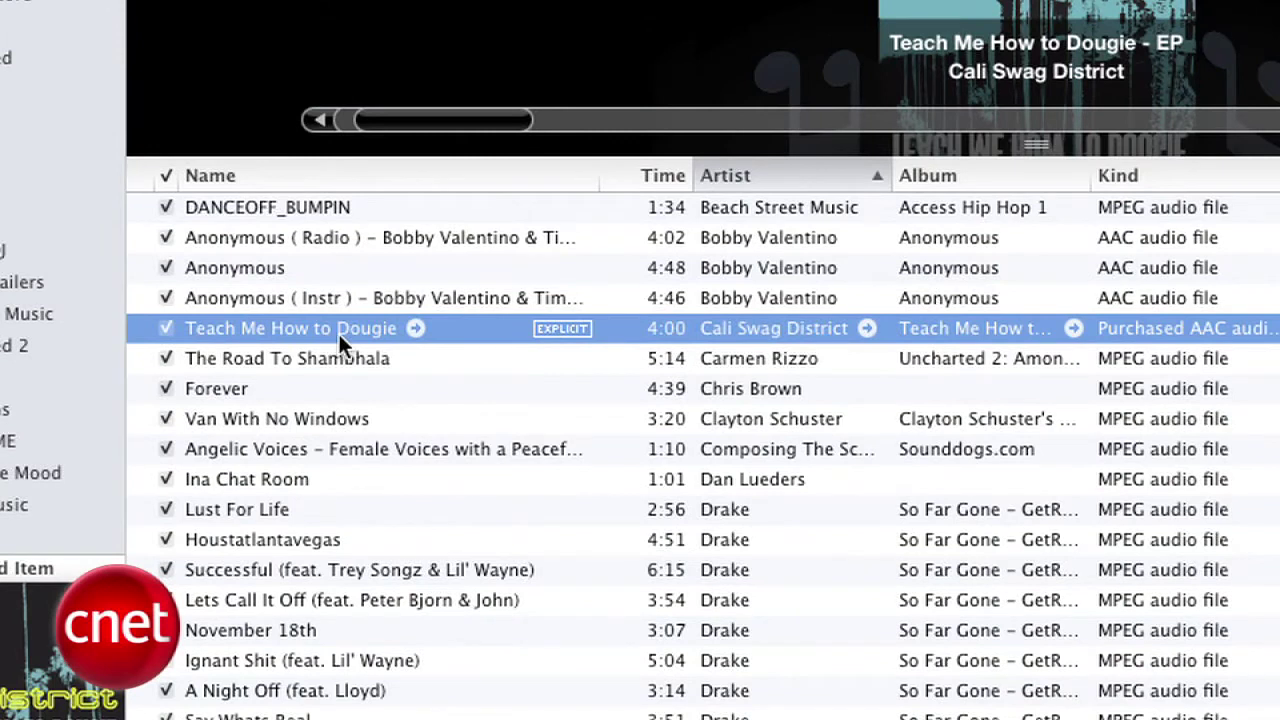
{"action": "right_click", "coordinate": [339, 334]}
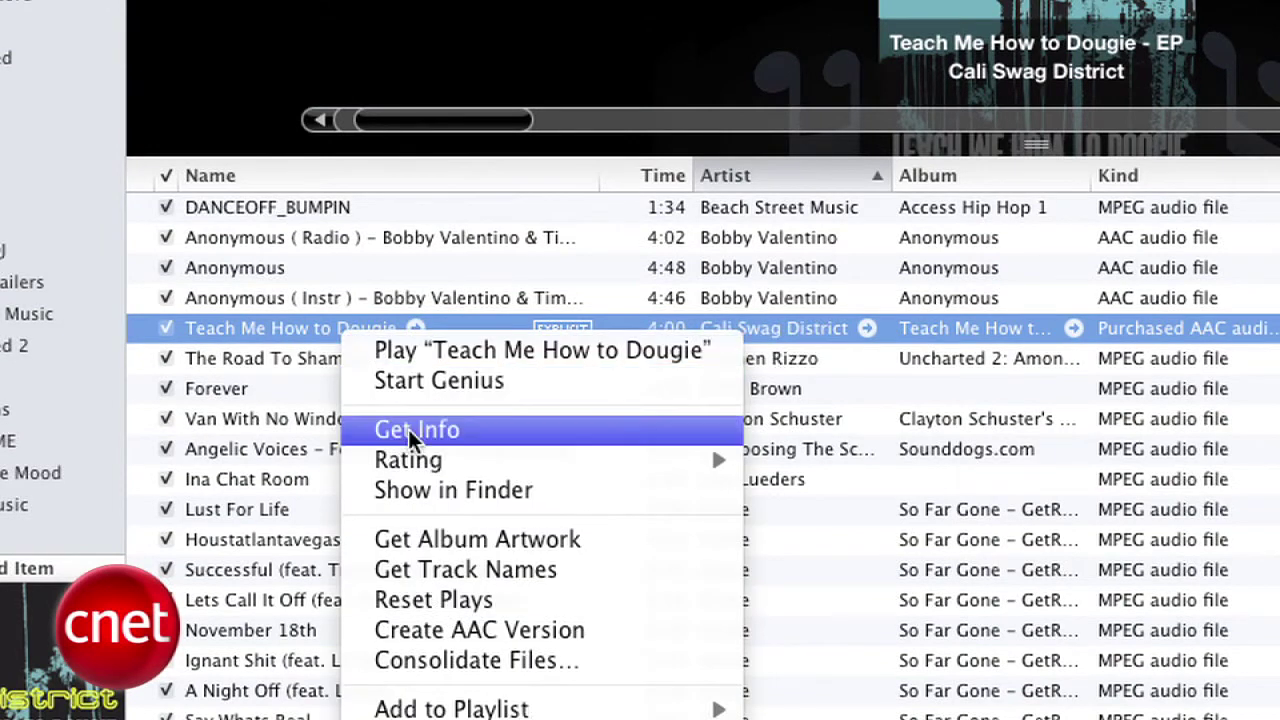
{"action": "left_click", "coordinate": [527, 428]}
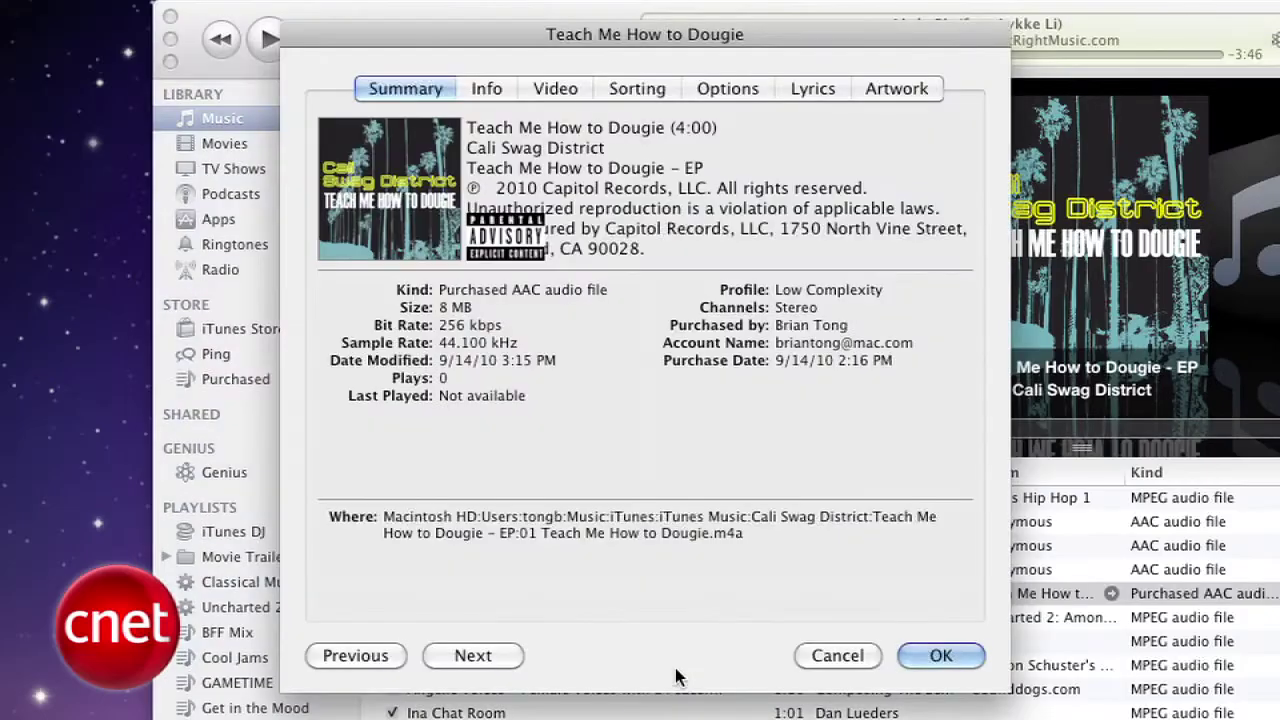
{"action": "left_click", "coordinate": [727, 90]}
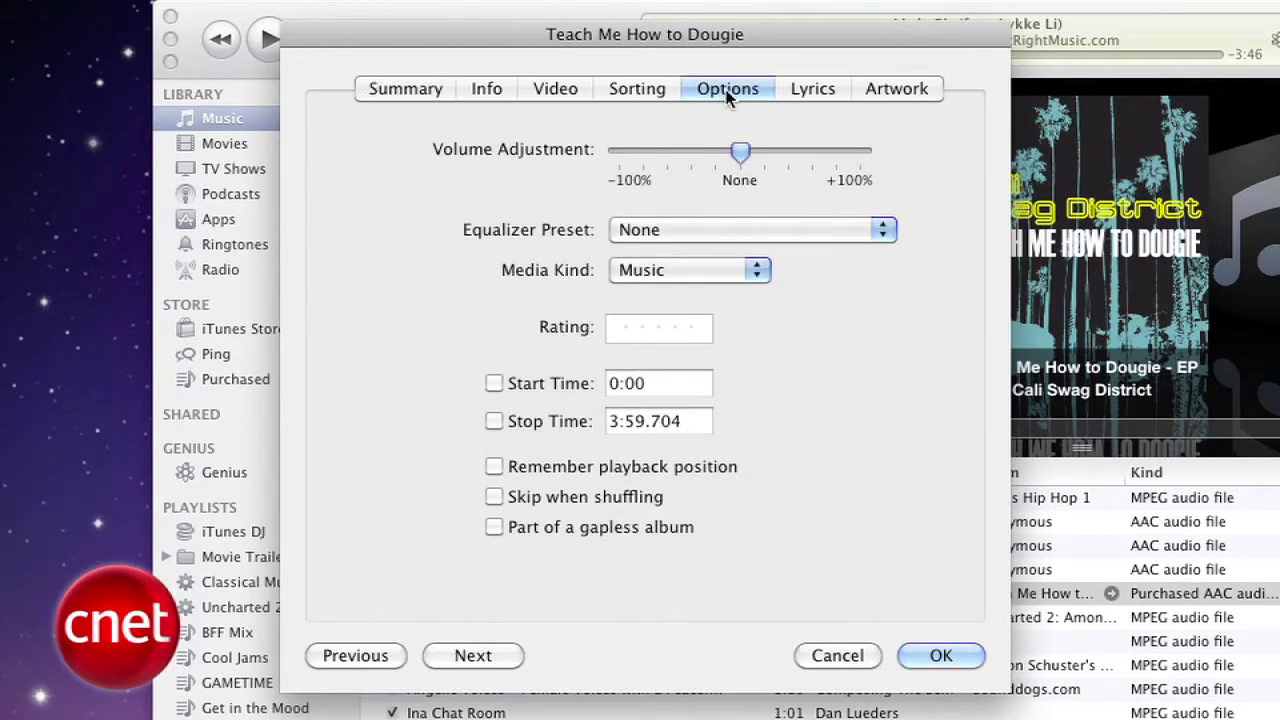
Step: Enable Start Time and set Stop Time to 0:30 for the track, then confirm
{"action": "left_click", "coordinate": [540, 386]}
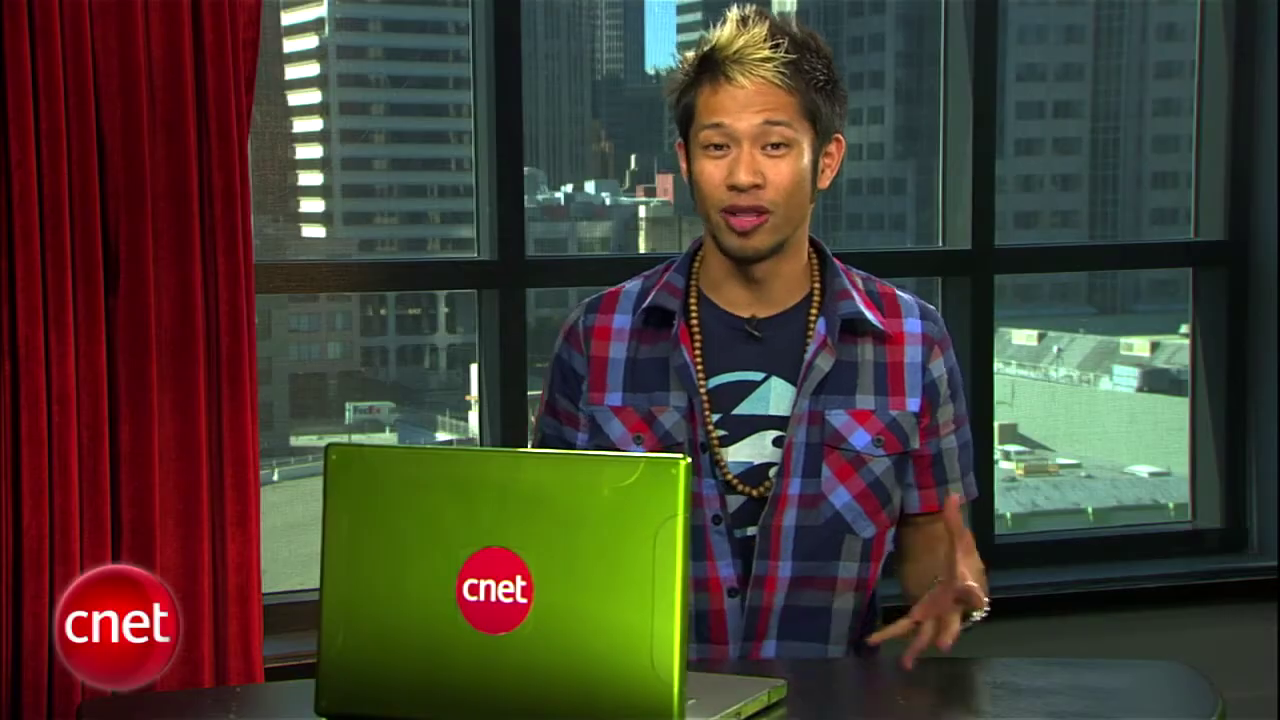
{"action": "triple_click", "coordinate": [695, 421]}
{"action": "type", "text": "0"}
{"action": "type", "text": ":30"}
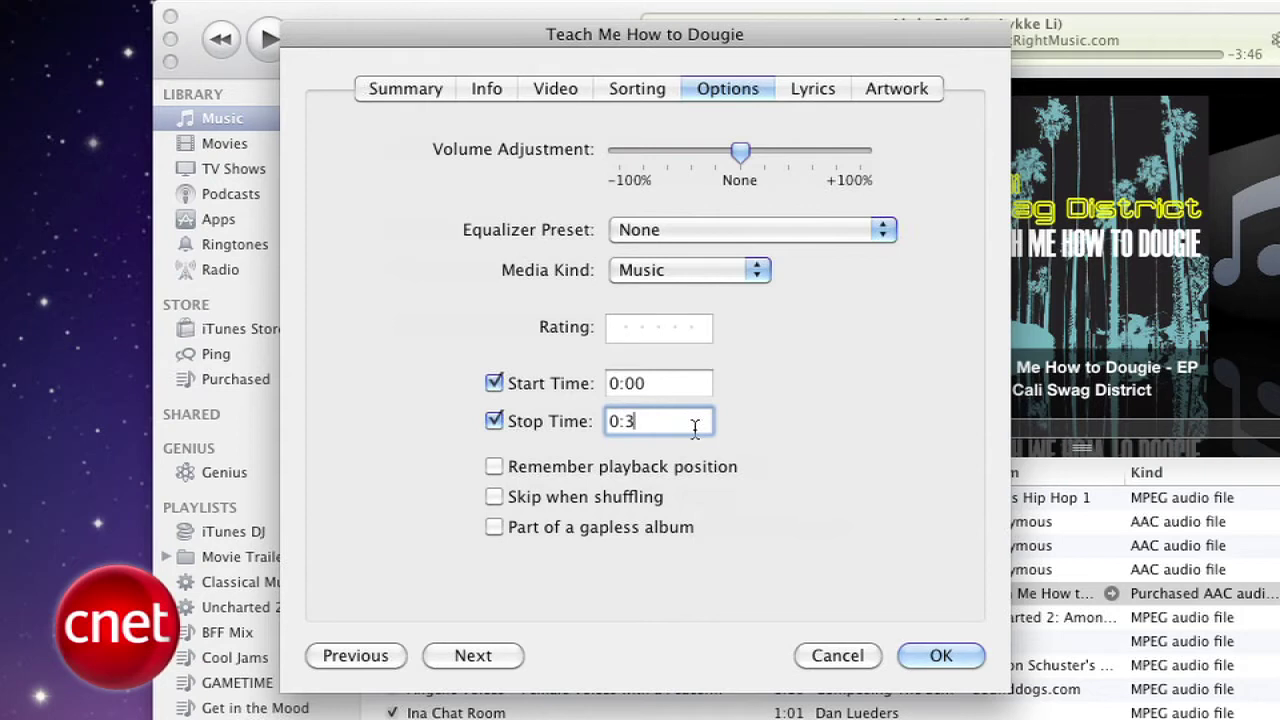
{"action": "left_click", "coordinate": [943, 655]}
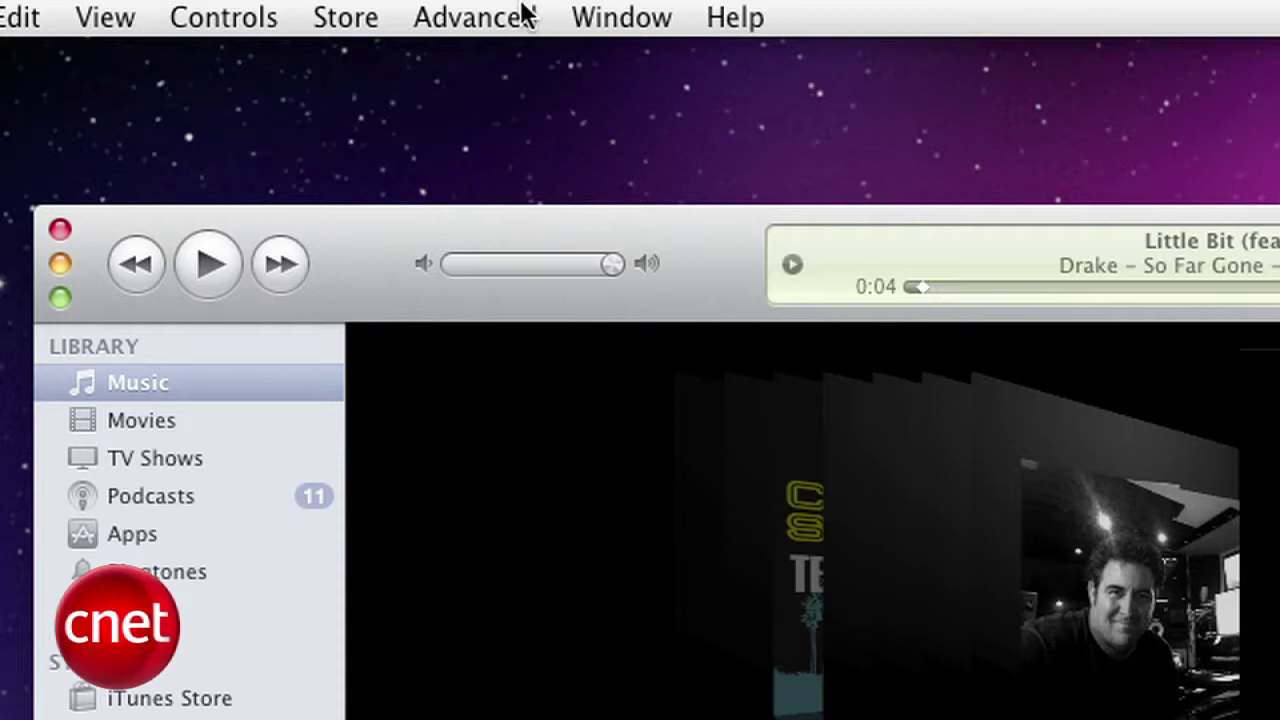
Step: Create an AAC version of the trimmed song and drag the new 0:30 clip onto the desktop
{"action": "left_click", "coordinate": [523, 15]}
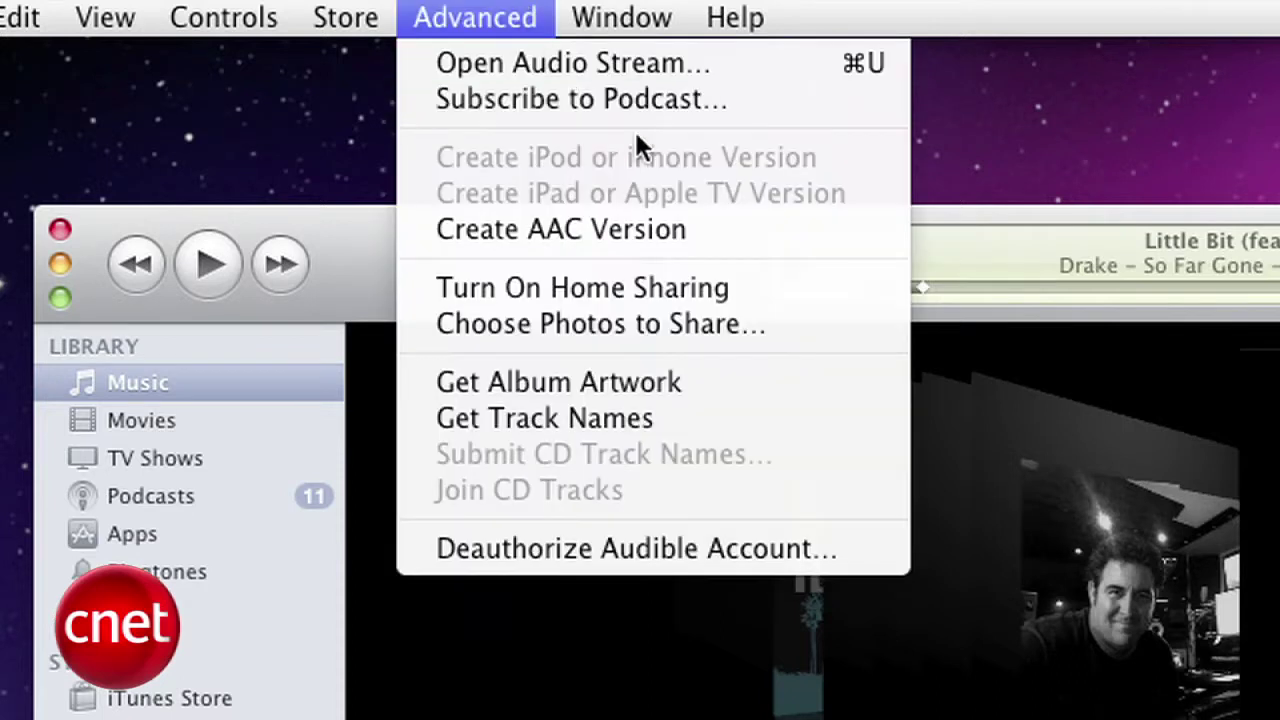
{"action": "left_click", "coordinate": [777, 230]}
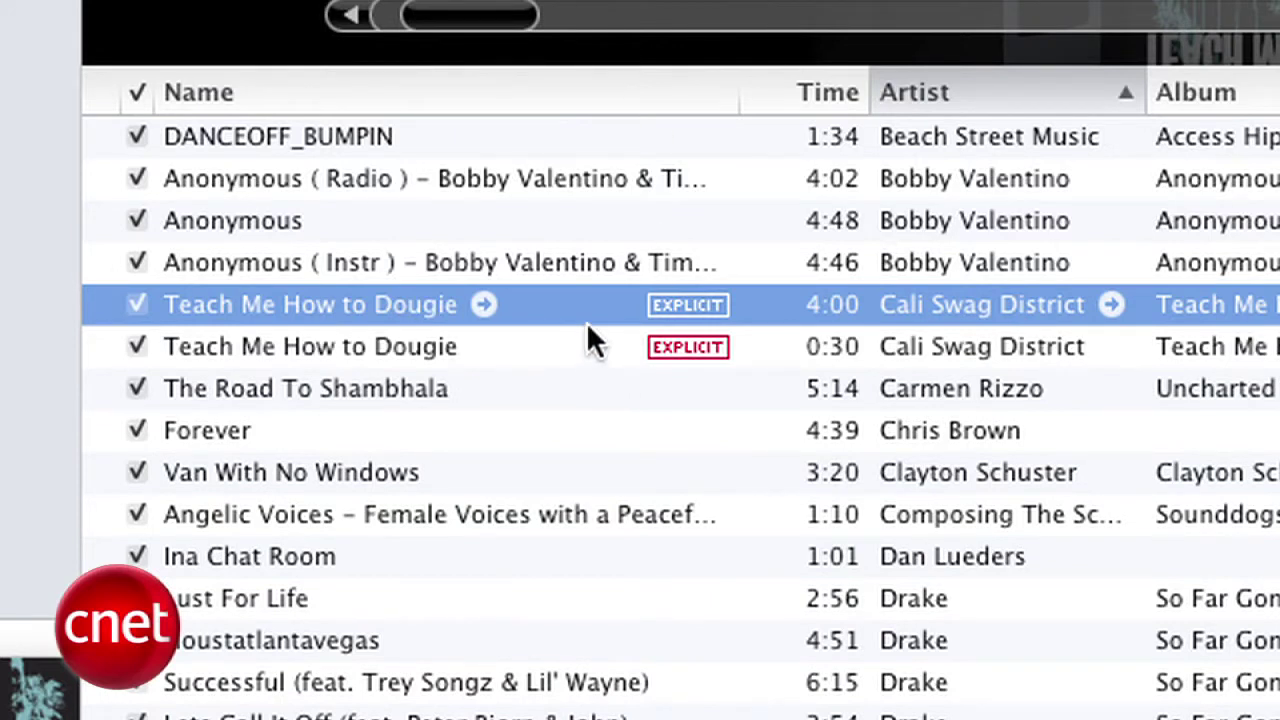
{"action": "left_click", "coordinate": [582, 339]}
{"action": "left_click_drag", "start_coordinate": [582, 339], "coordinate": [1209, 221]}
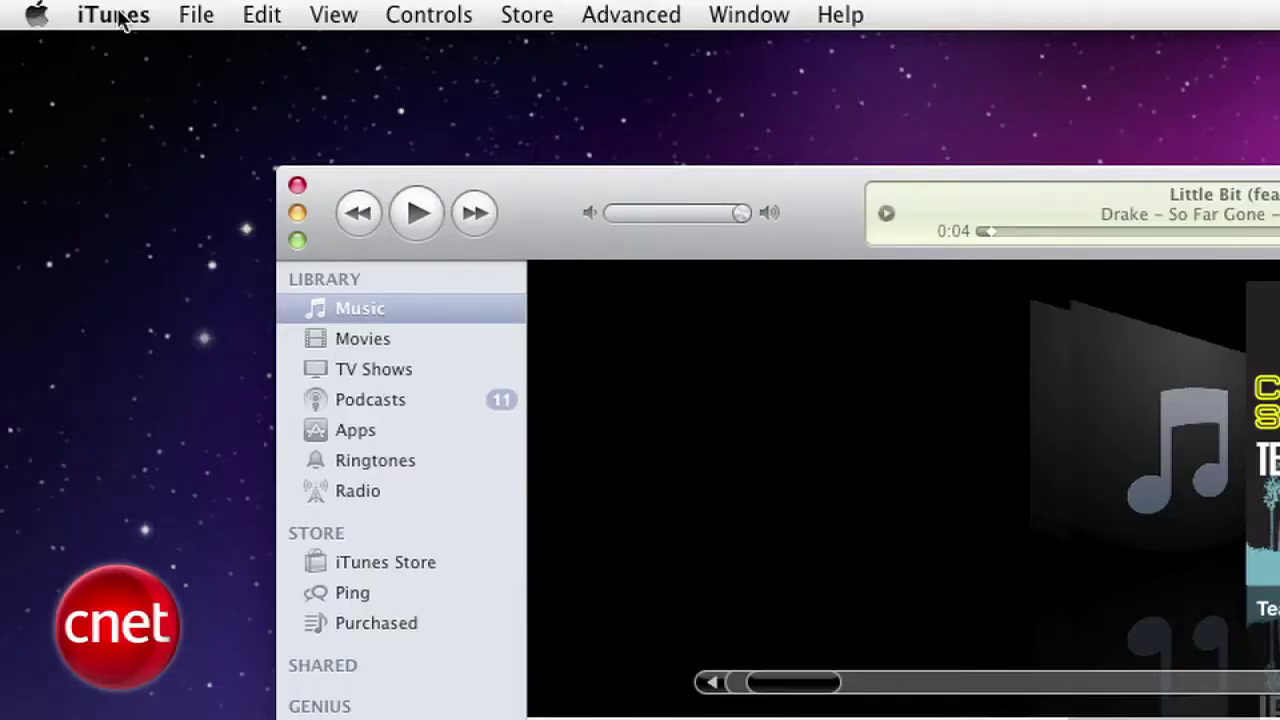
{"action": "left_click", "coordinate": [118, 18]}
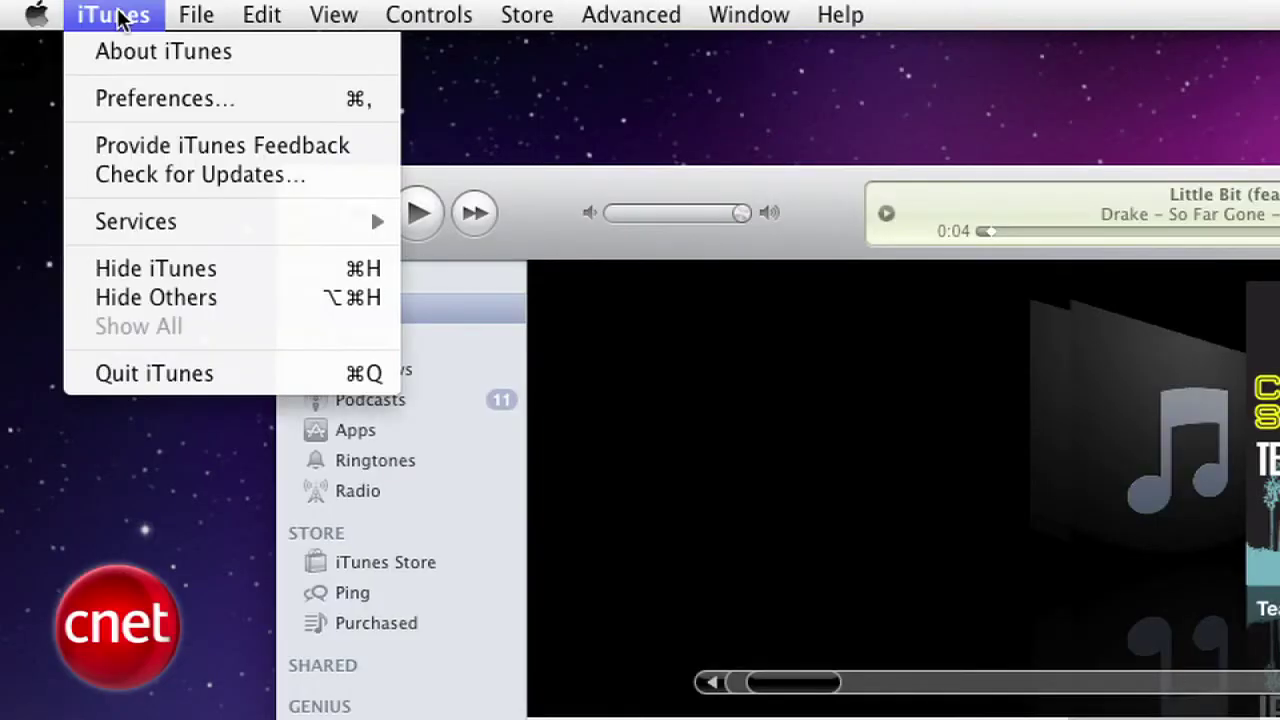
Step: Keep AAC as the import encoder in Preferences' Import Settings, then confirm the track's 30-second stop time
{"action": "left_click", "coordinate": [125, 100]}
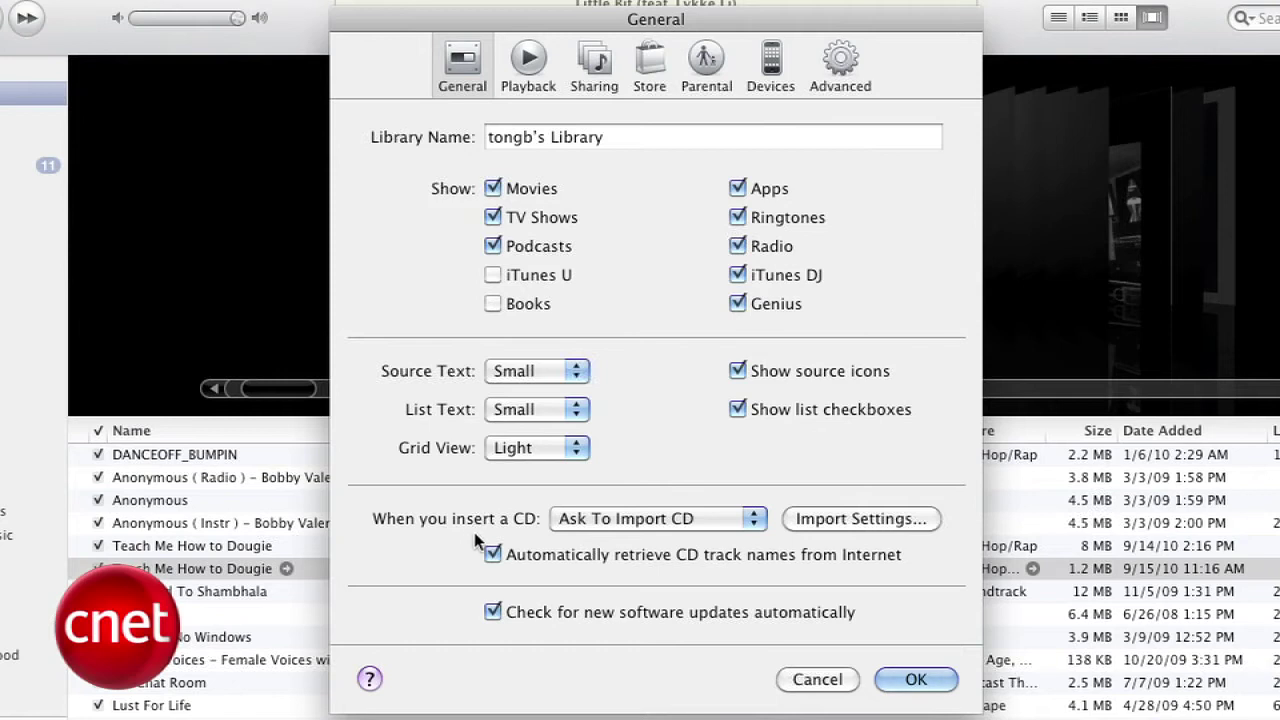
{"action": "left_click", "coordinate": [856, 522]}
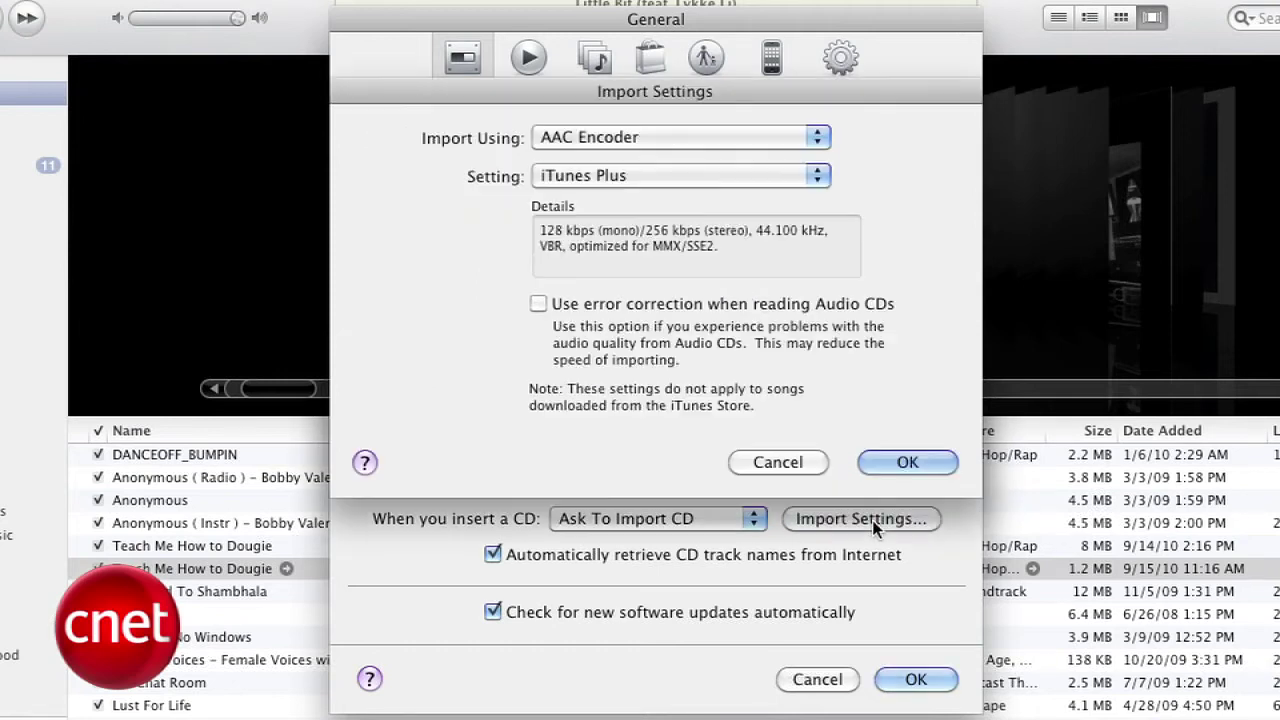
{"action": "left_click", "coordinate": [820, 135]}
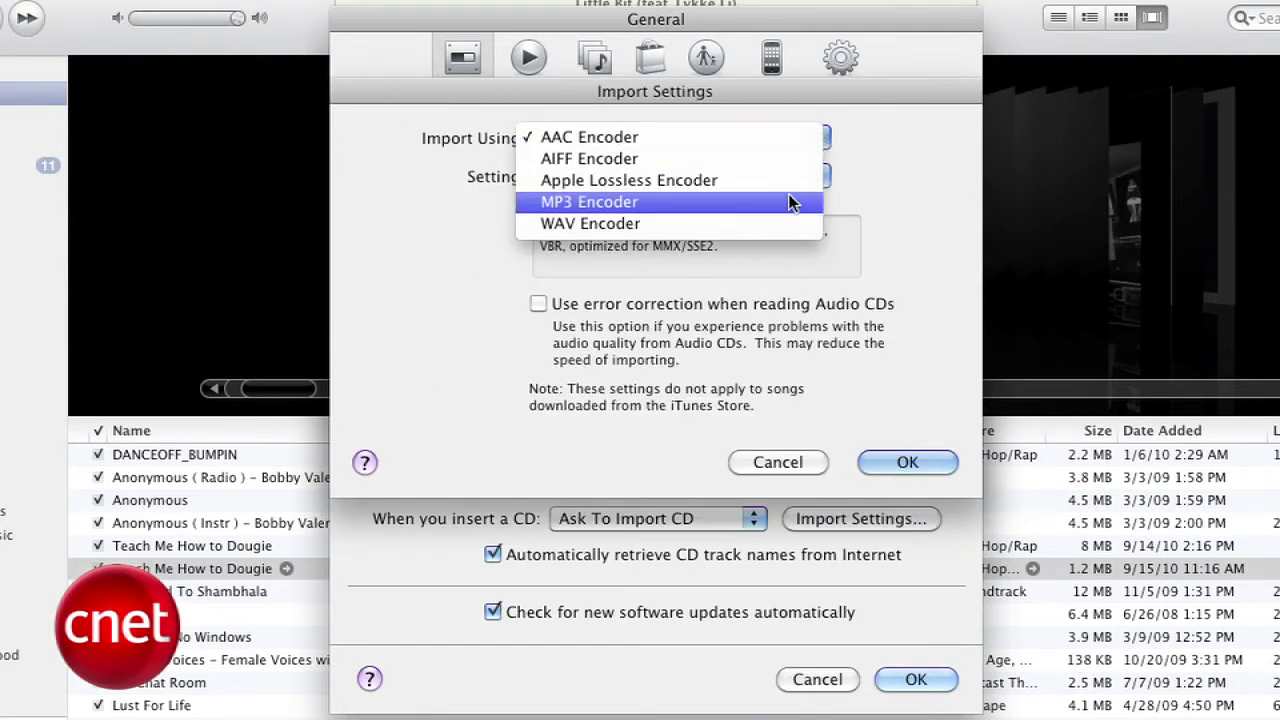
{"action": "left_click", "coordinate": [785, 143]}
{"action": "left_click", "coordinate": [943, 465]}
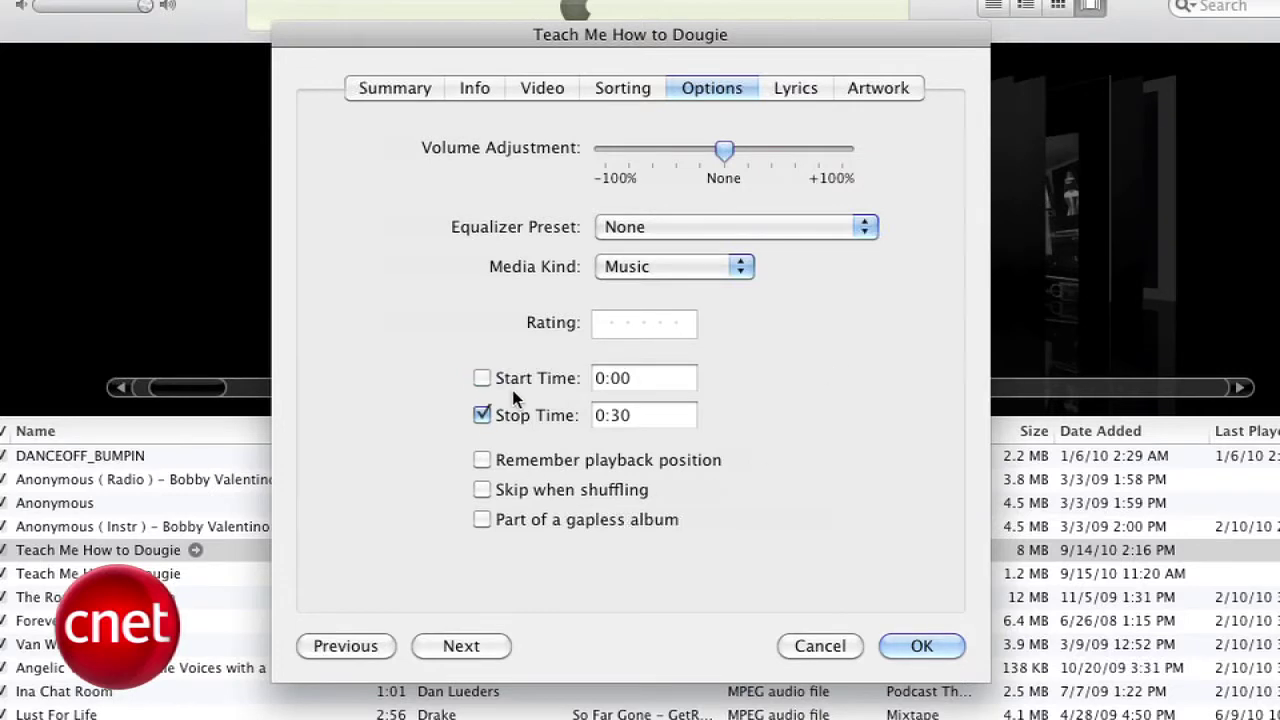
{"action": "left_click", "coordinate": [940, 650]}
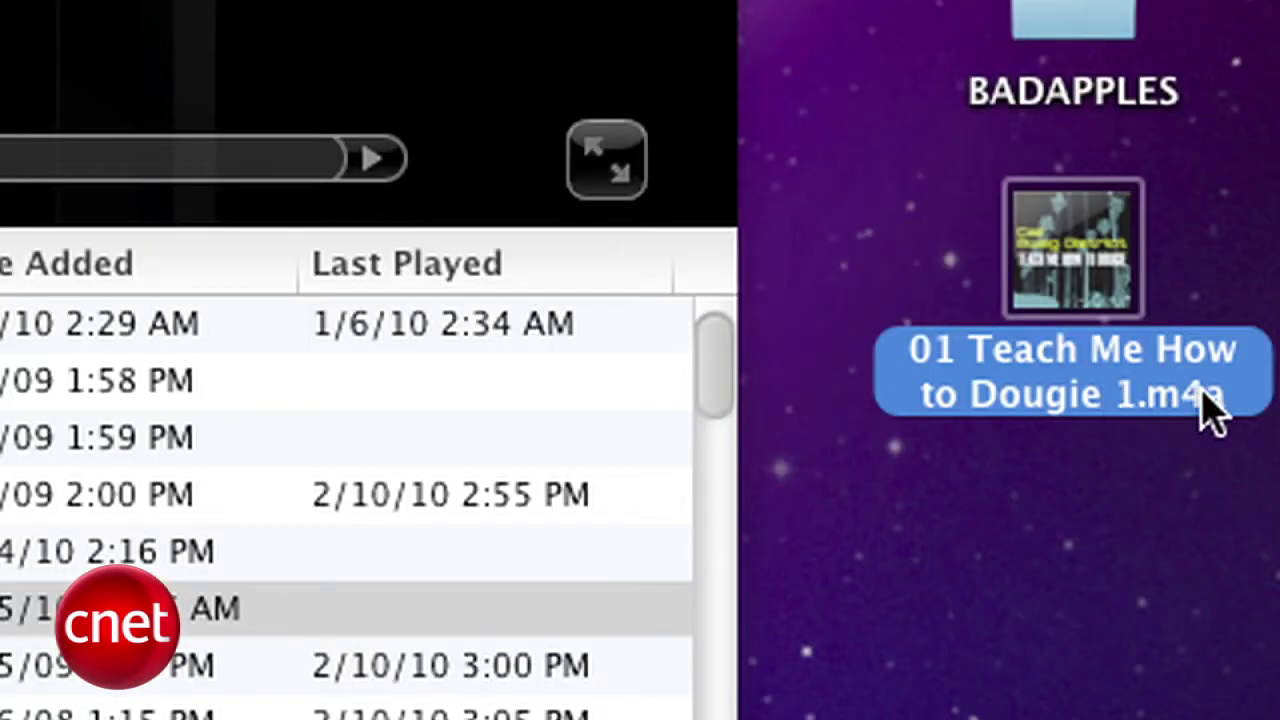
Step: Rename the desktop Dougie clip's extension from .m4a to .m4r and accept the change
{"action": "left_click", "coordinate": [1200, 414]}
{"action": "key", "text": "Right"}
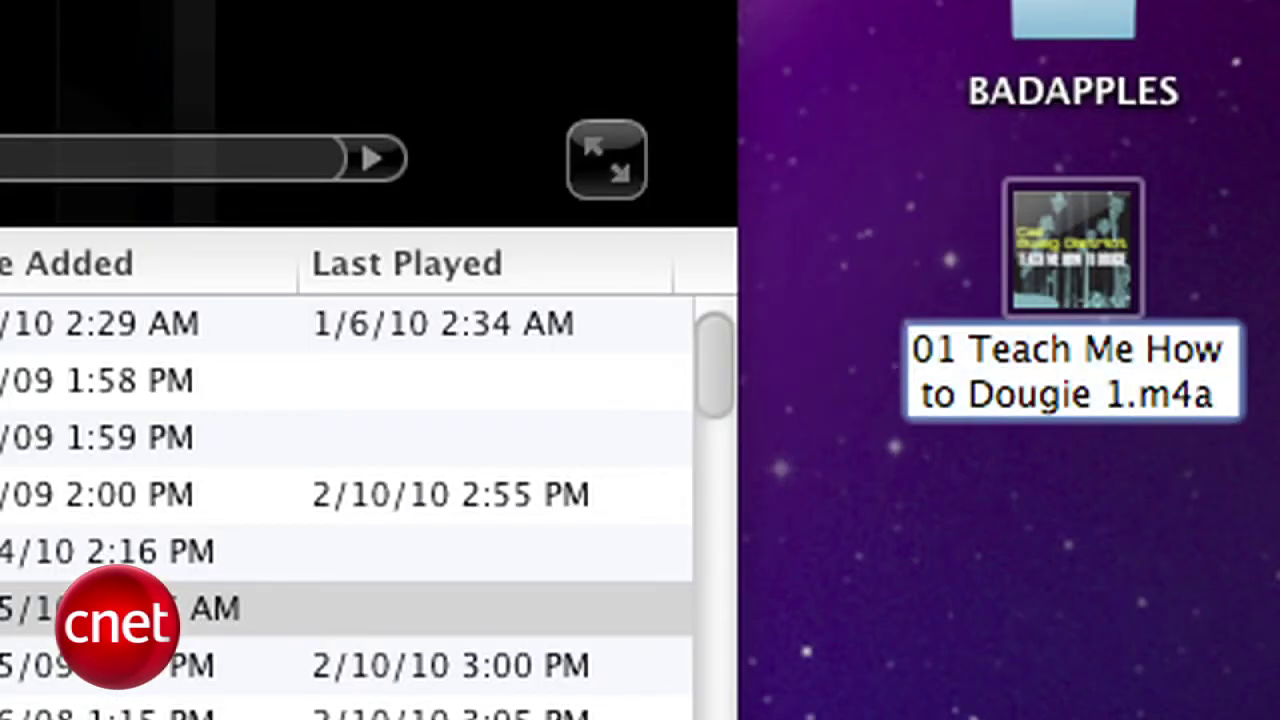
{"action": "key", "text": "BackSpace"}
{"action": "type", "text": "r"}
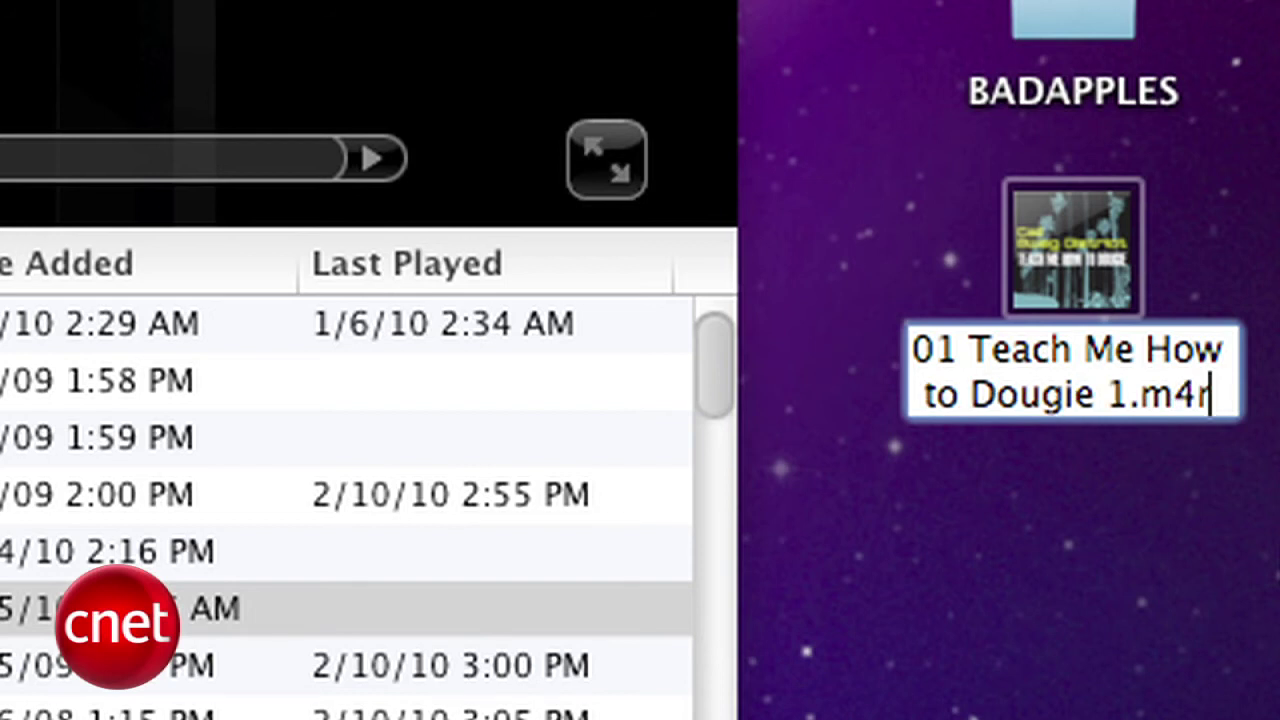
{"action": "key", "text": "Return"}
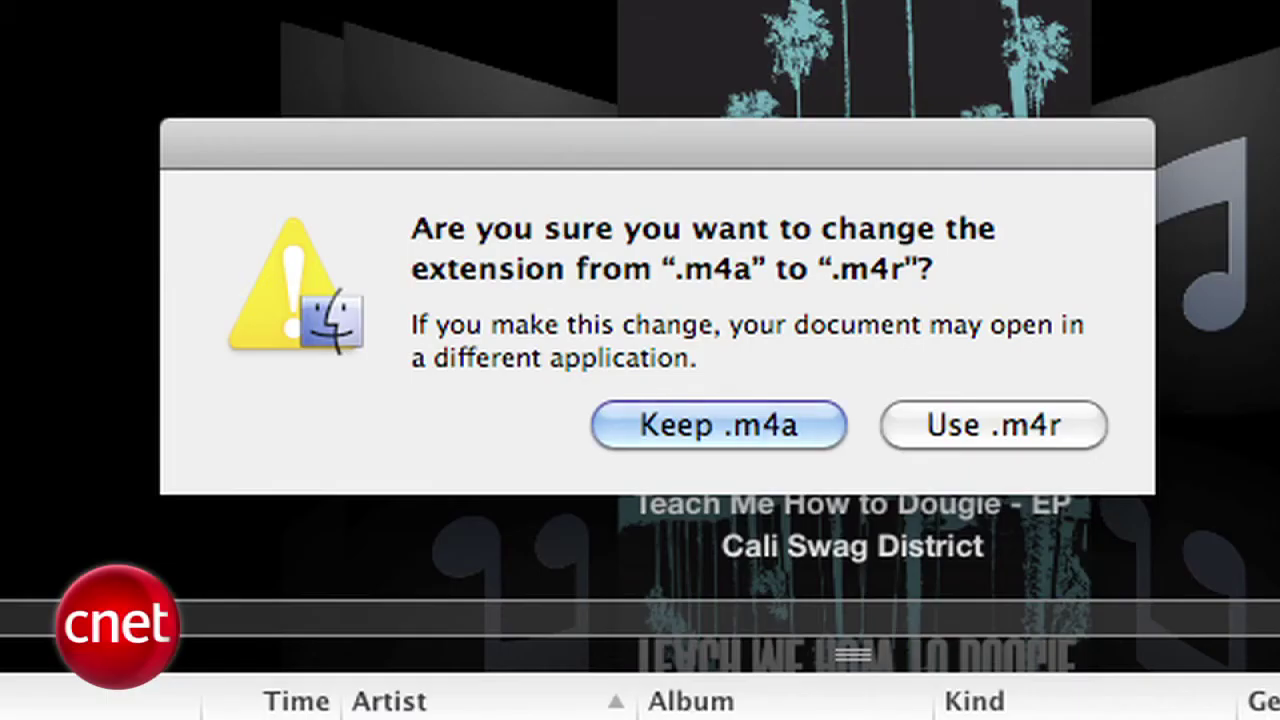
{"action": "left_click", "coordinate": [1036, 436]}
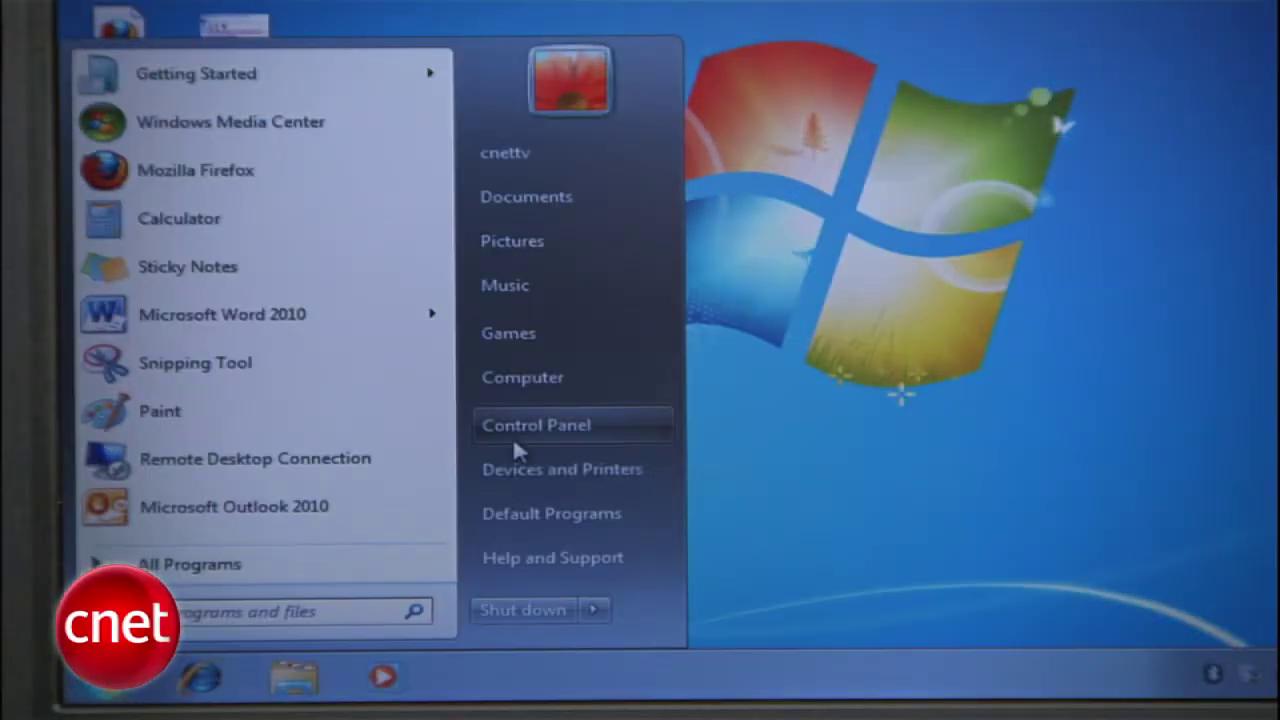
Step: Uncheck 'Hide extensions for known file types' in Control Panel's Folder Options View settings
{"action": "left_click", "coordinate": [513, 437]}
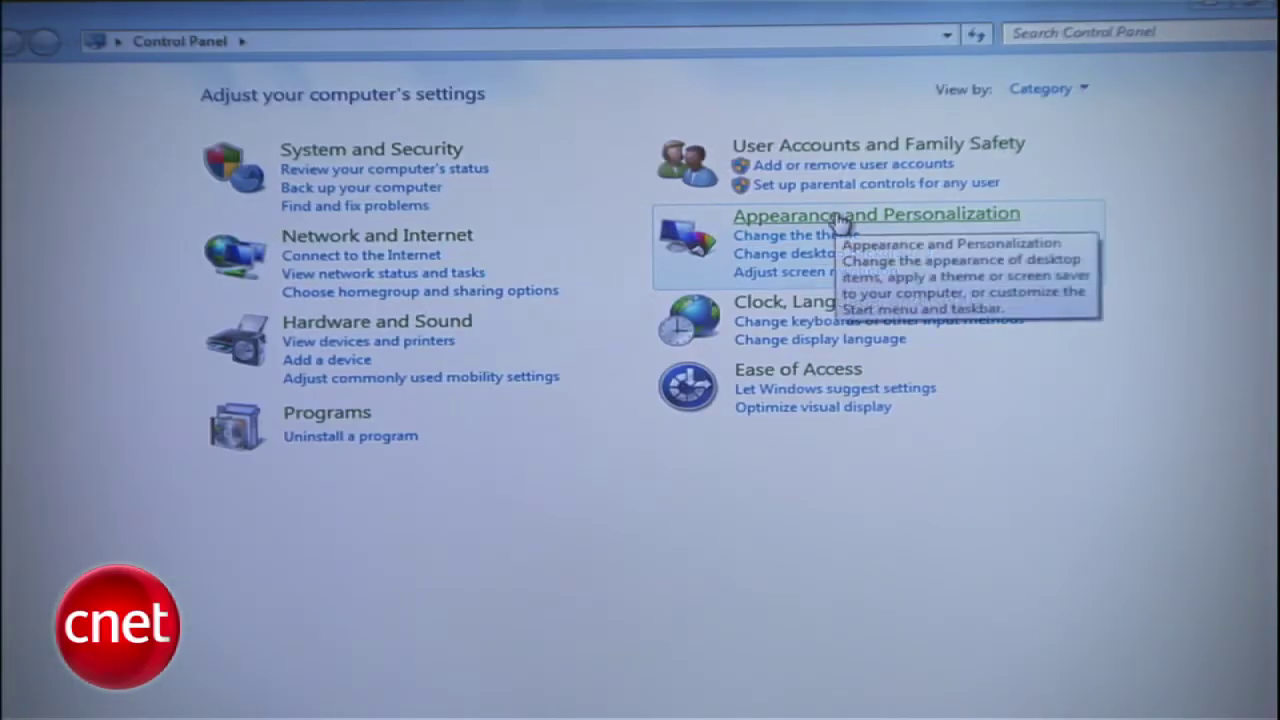
{"action": "left_click", "coordinate": [840, 216]}
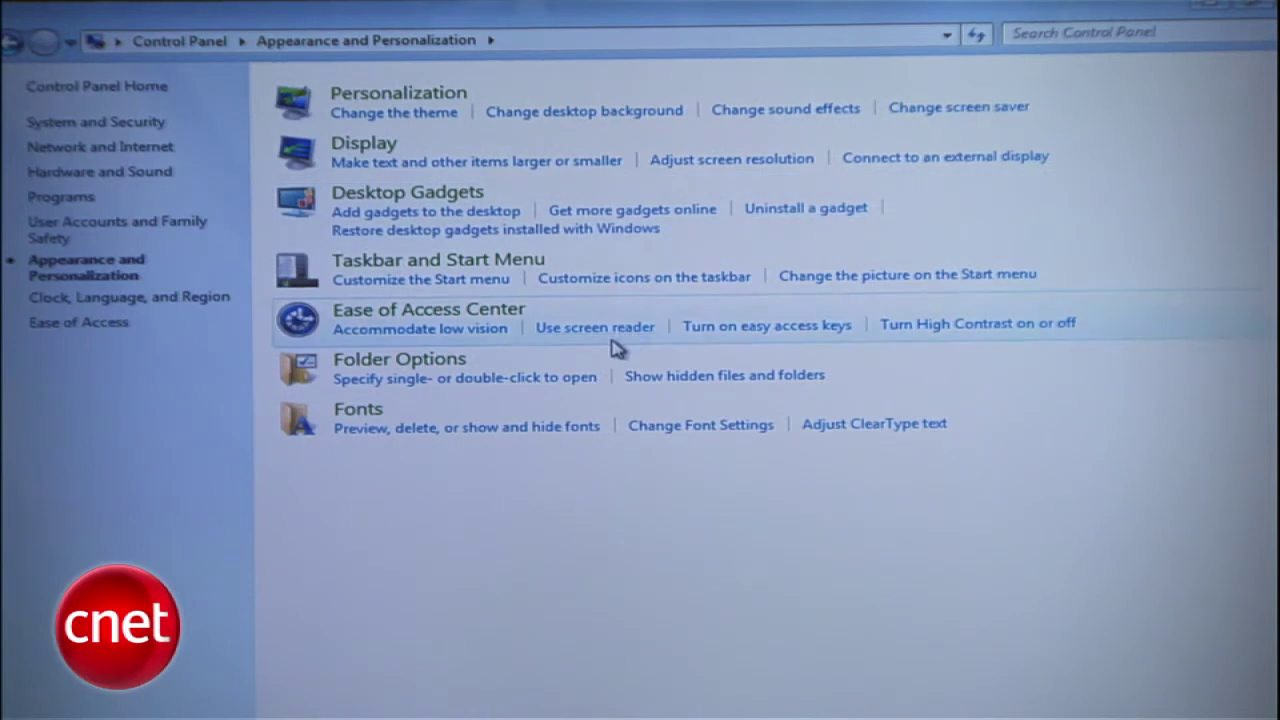
{"action": "left_click", "coordinate": [460, 362]}
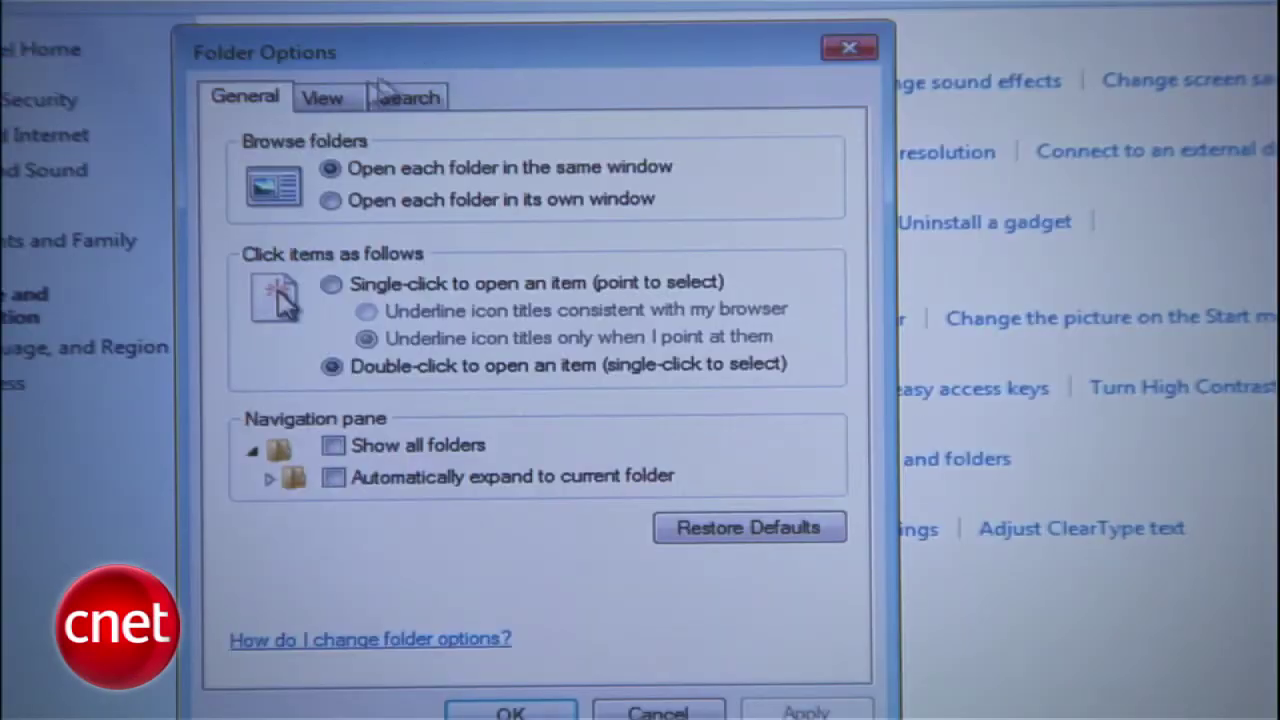
{"action": "left_click", "coordinate": [161, 106]}
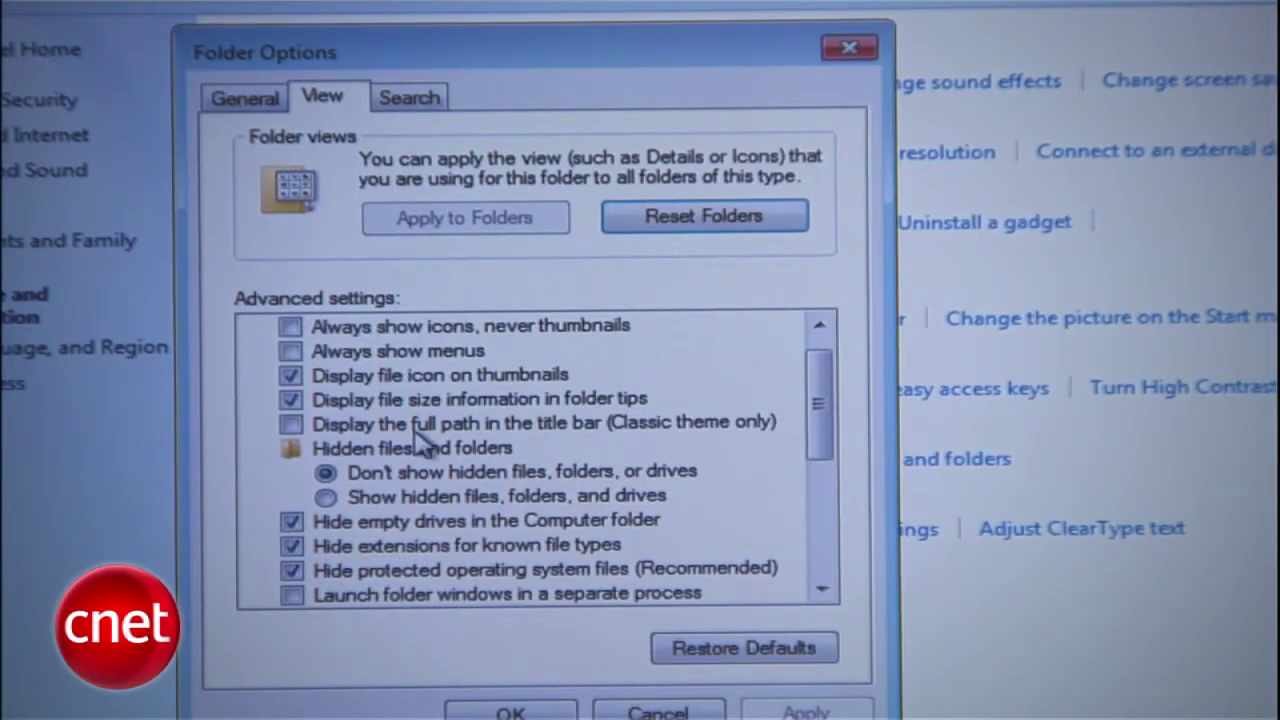
{"action": "left_click", "coordinate": [405, 548]}
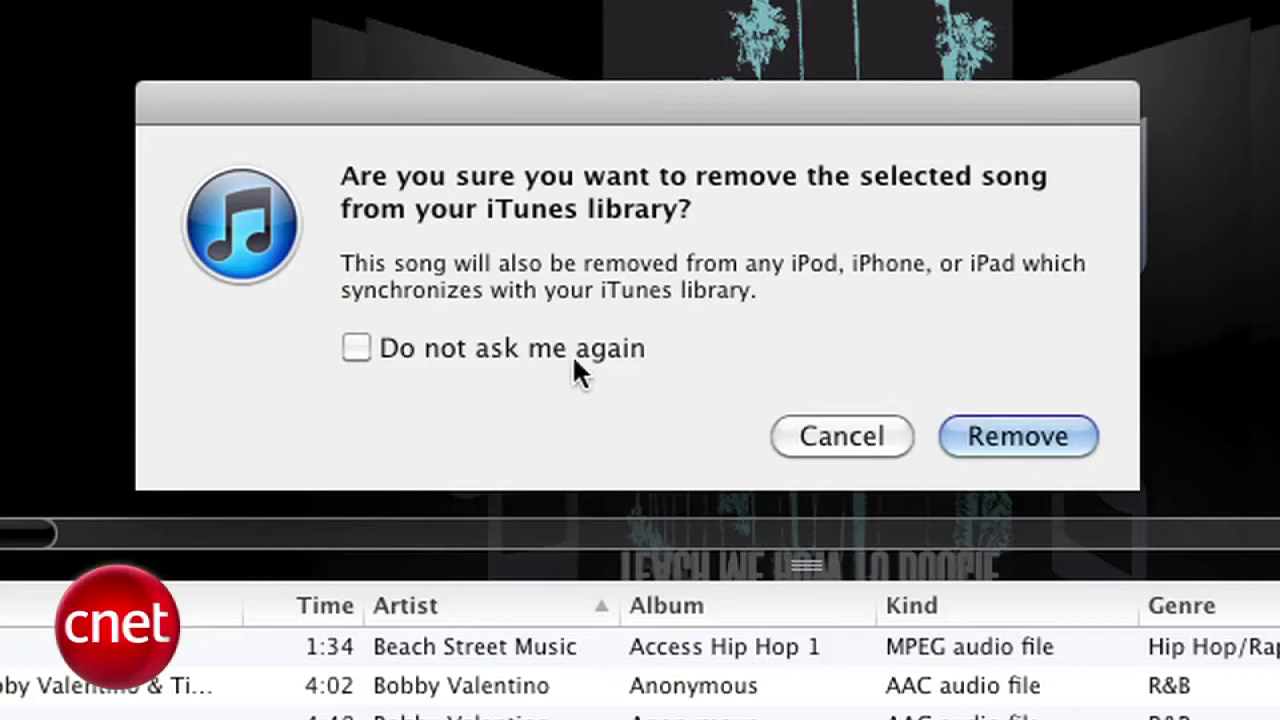
Step: Remove the 0:30 clip from the library, trash its file, and drop the desktop .m4r into Music
{"action": "left_click", "coordinate": [1000, 442]}
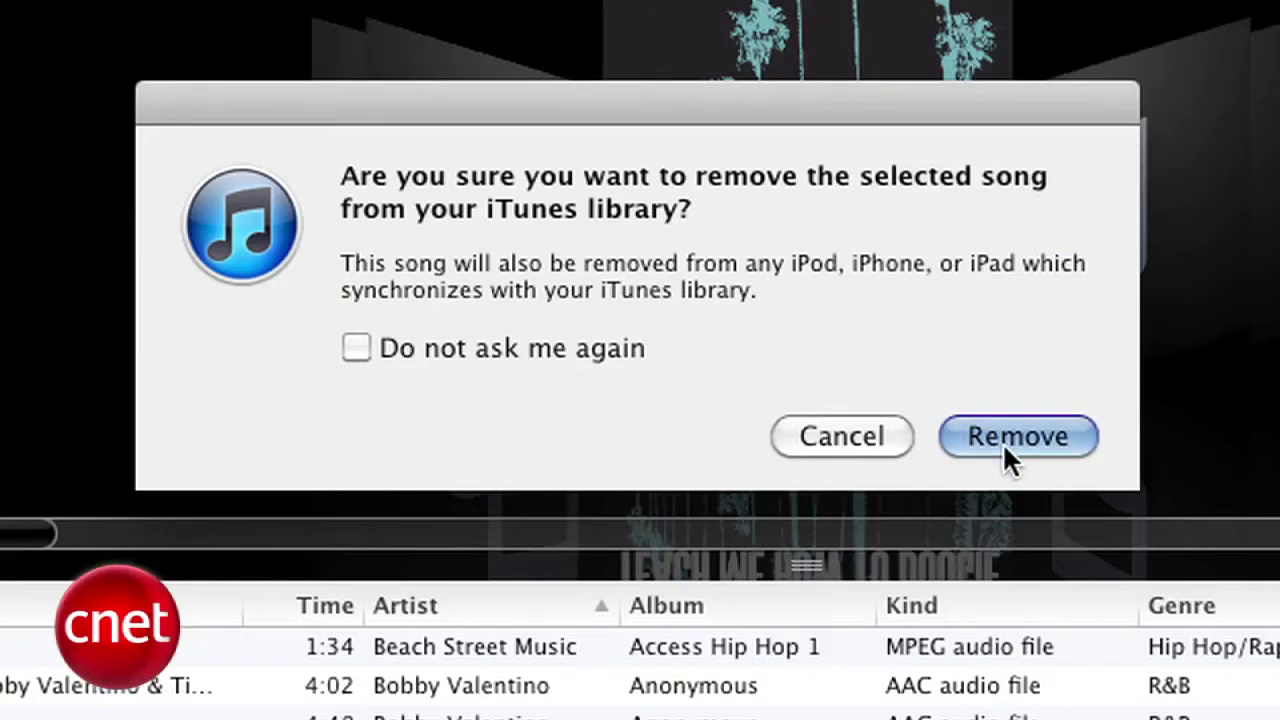
{"action": "left_click", "coordinate": [1013, 390]}
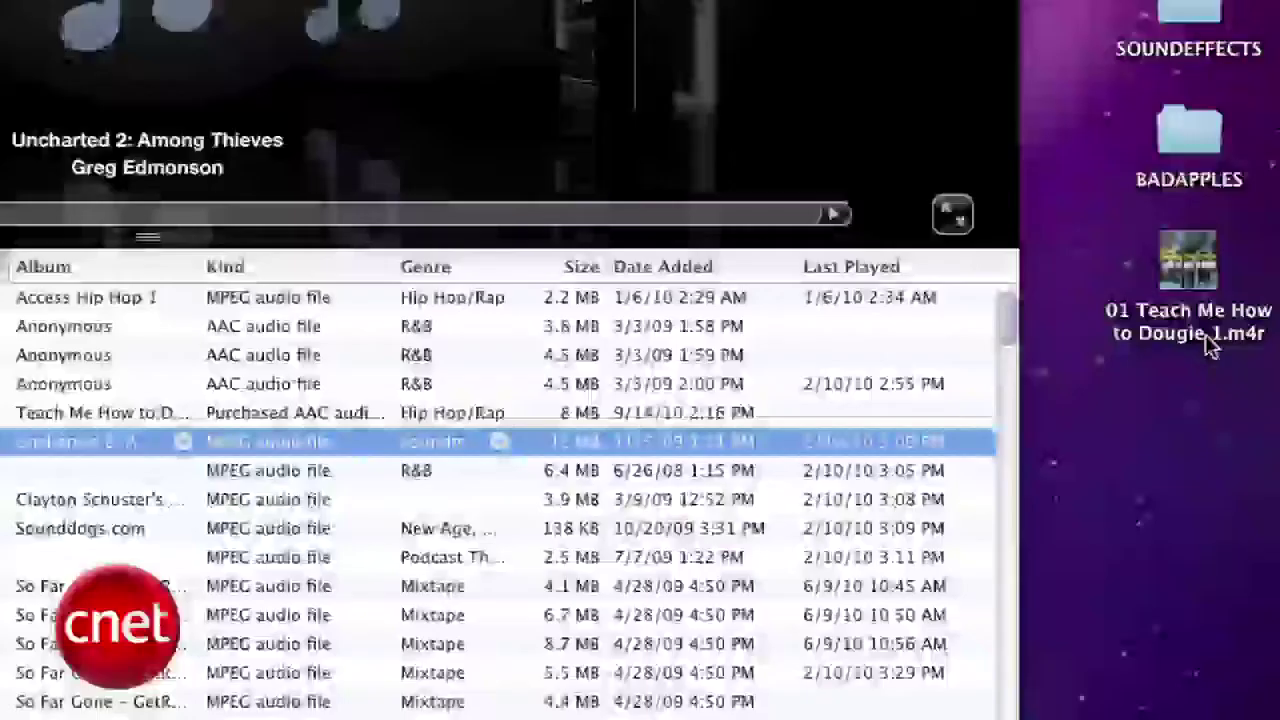
{"action": "left_click", "coordinate": [1202, 334]}
{"action": "left_click_drag", "start_coordinate": [1200, 334], "coordinate": [2, 290]}
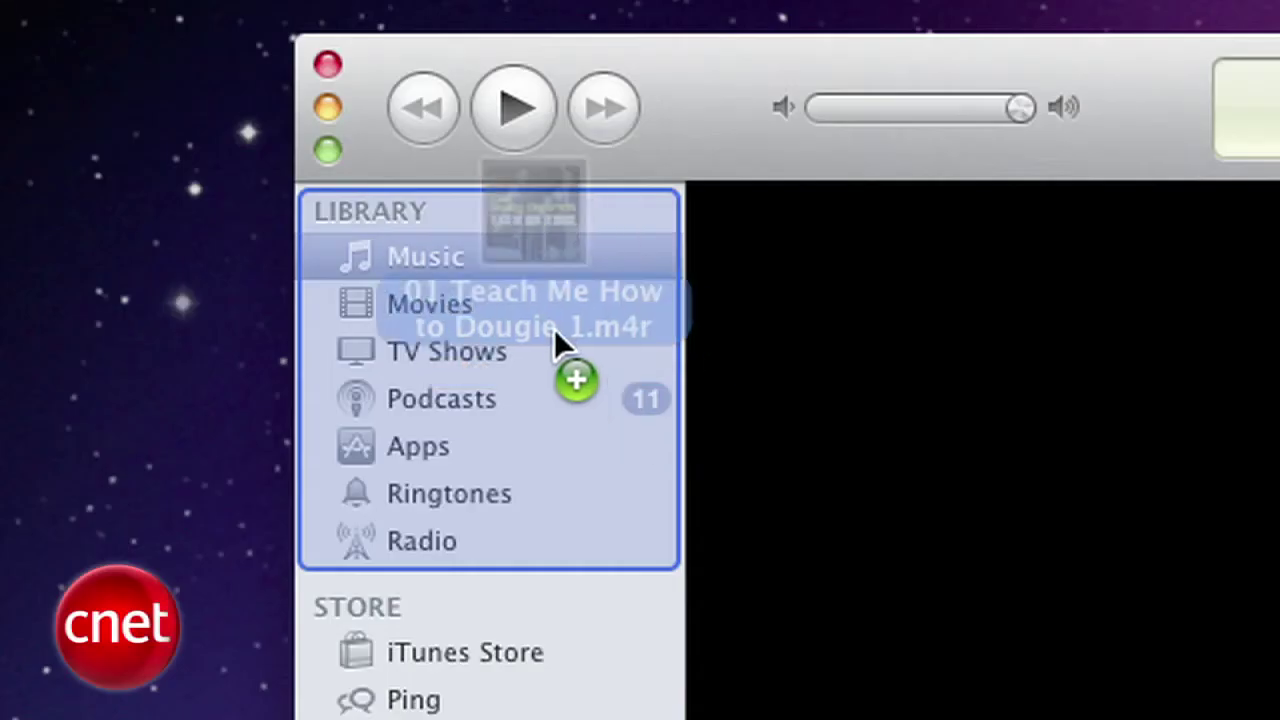
{"action": "left_click_drag", "start_coordinate": [554, 330], "coordinate": [416, 245]}
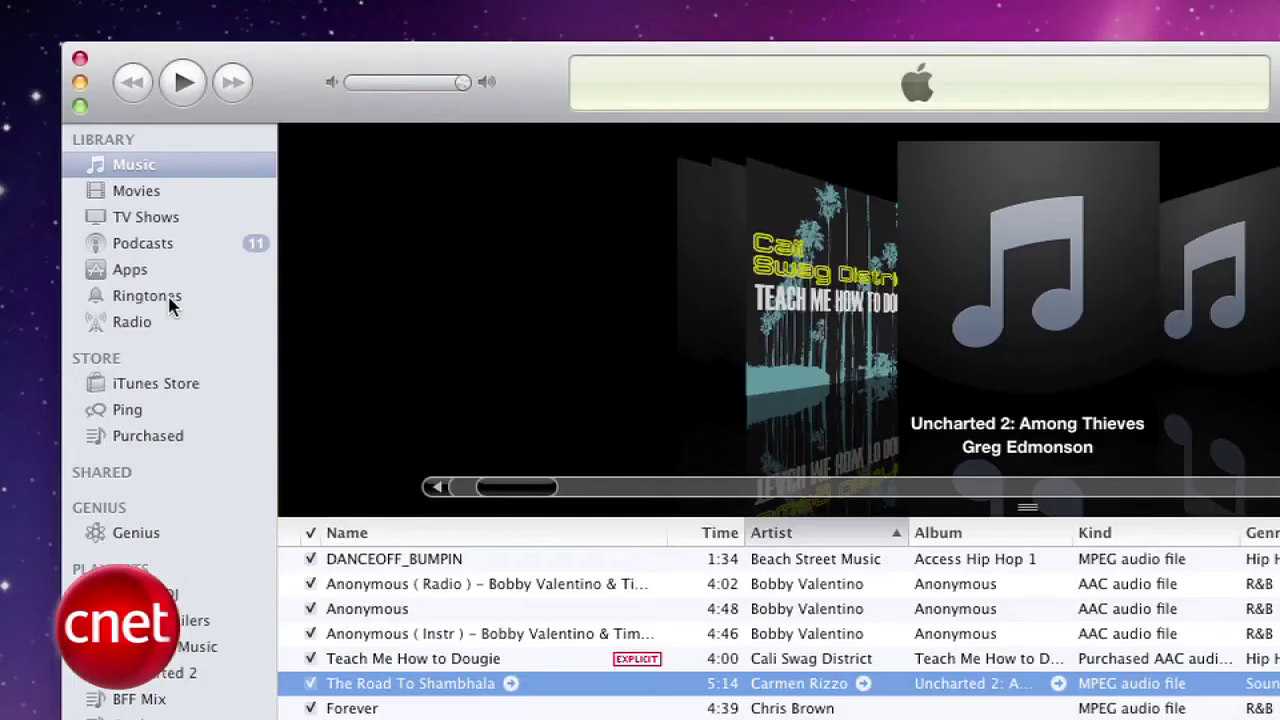
Step: Open the Ringtones list and play the 0:30 Teach Me How to Dougie ringtone
{"action": "left_click", "coordinate": [490, 494]}
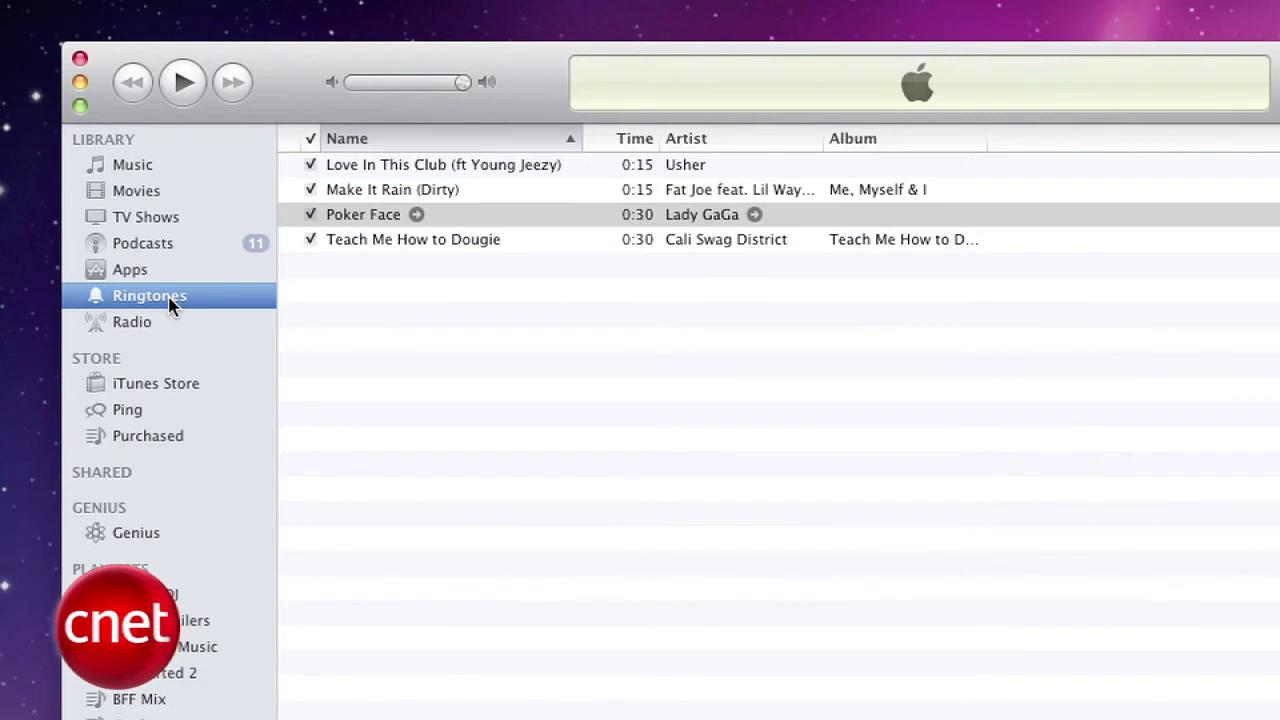
{"action": "double_click", "coordinate": [538, 246]}
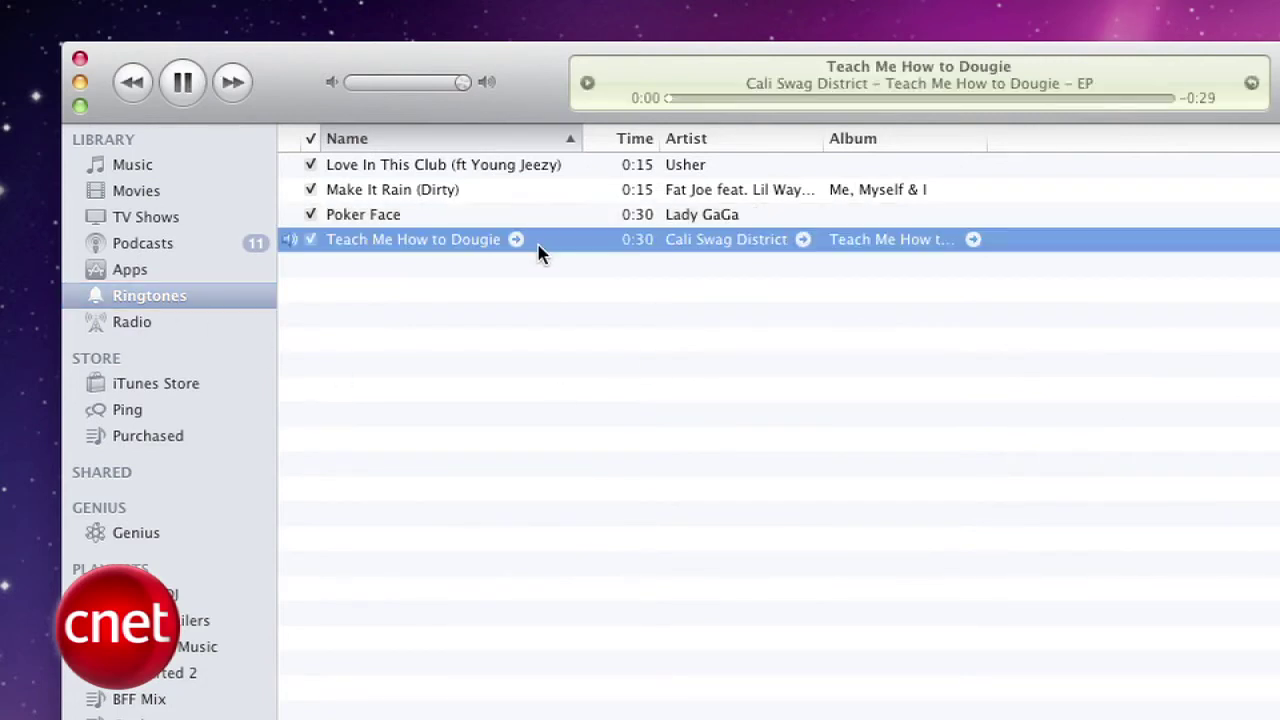